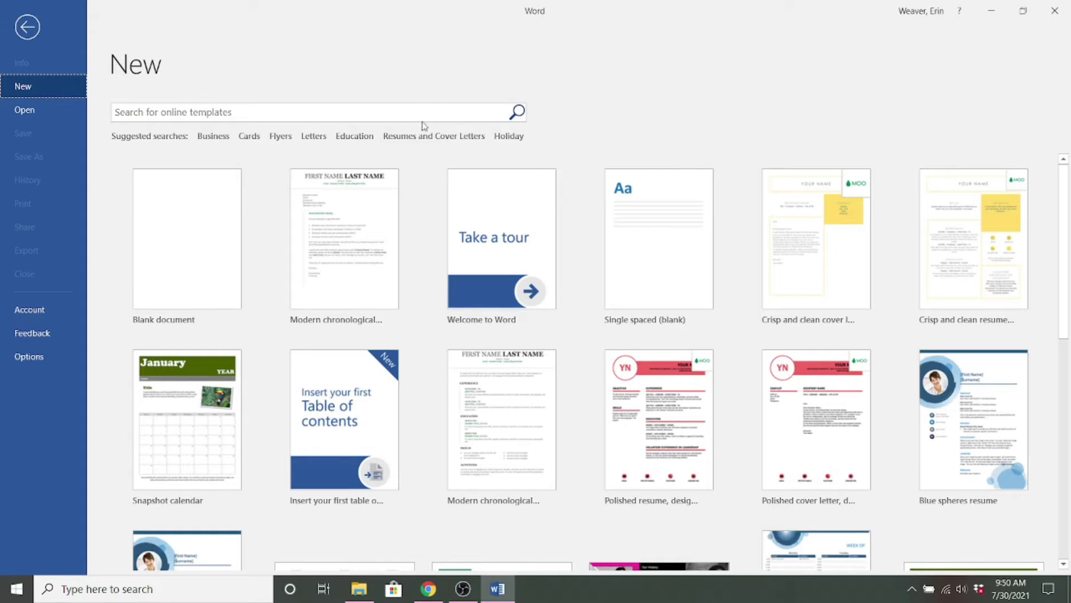
Create a new Word document from the Modern chronological resume template under Resumes and Cover Letters.
{"action": "left_click", "coordinate": [428, 138]}
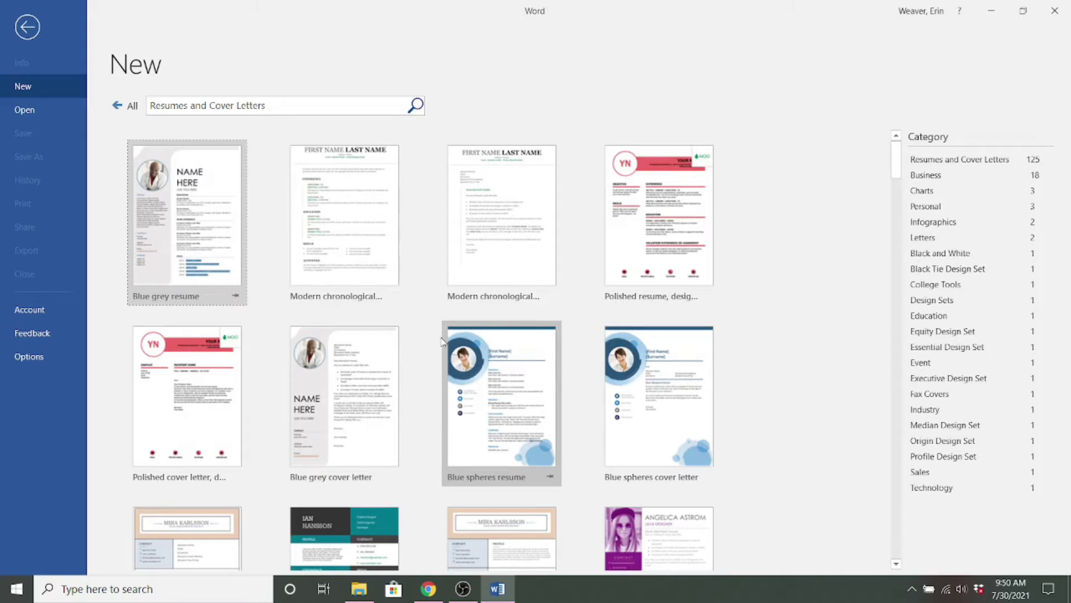
{"action": "left_click", "coordinate": [368, 203]}
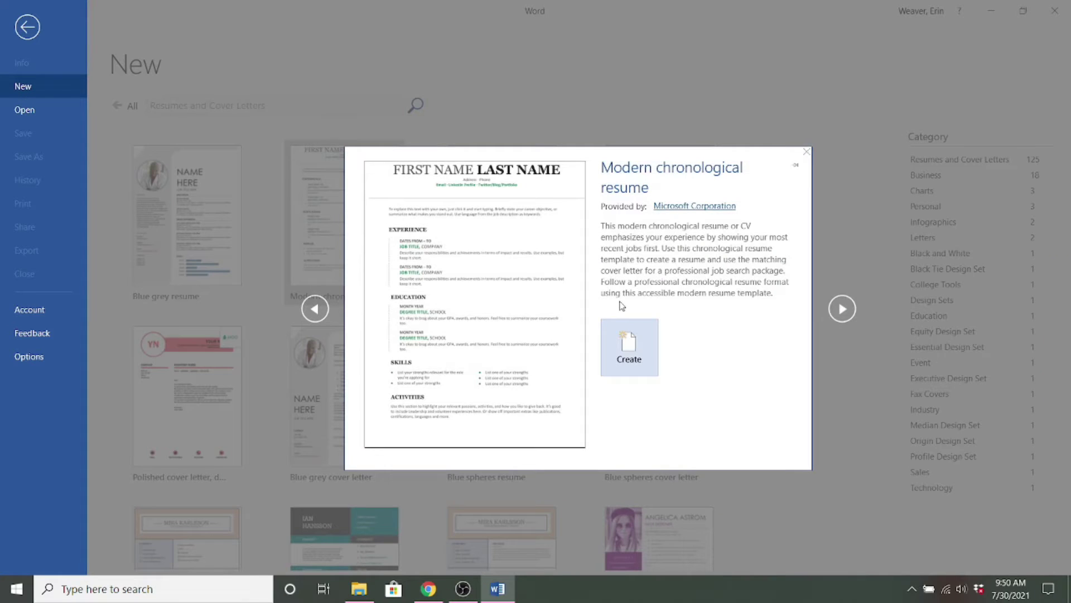
{"action": "left_click", "coordinate": [637, 353]}
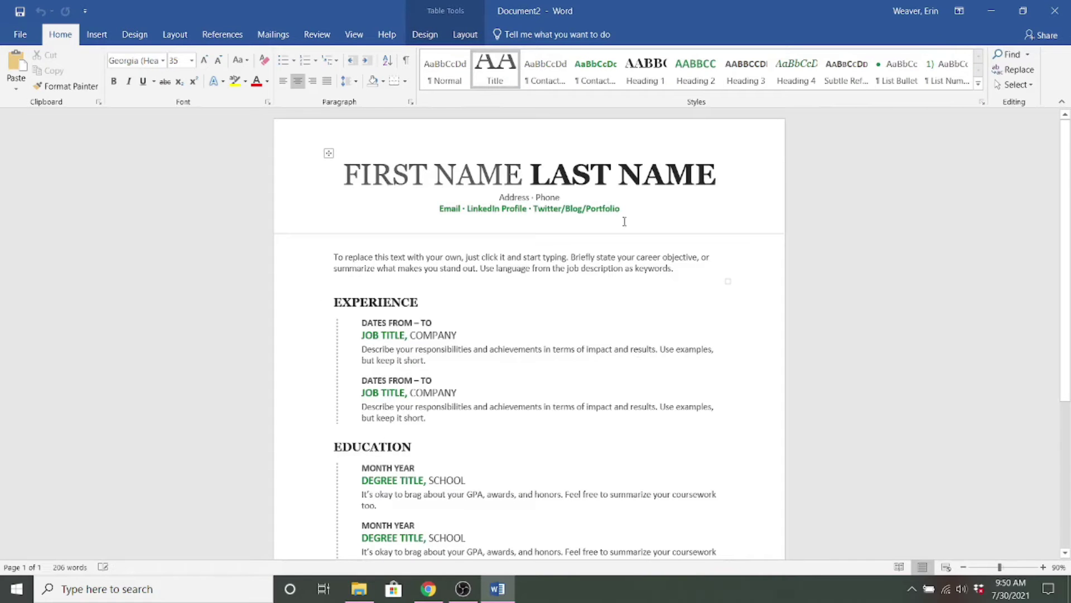
Delete the Twitter/Blog/Portfolio placeholder and its separator from the contact line.
{"action": "left_click", "coordinate": [629, 208]}
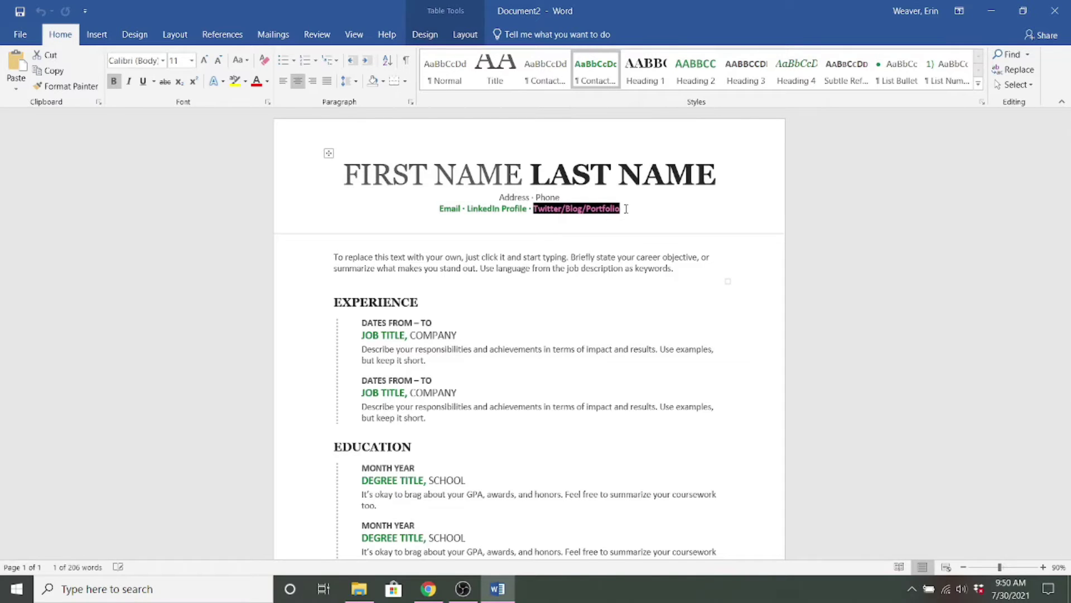
{"action": "key", "text": "BackSpace"}
{"action": "key", "text": "BackSpace"}
{"action": "key", "text": "BackSpace"}
{"action": "key", "text": "BackSpace"}
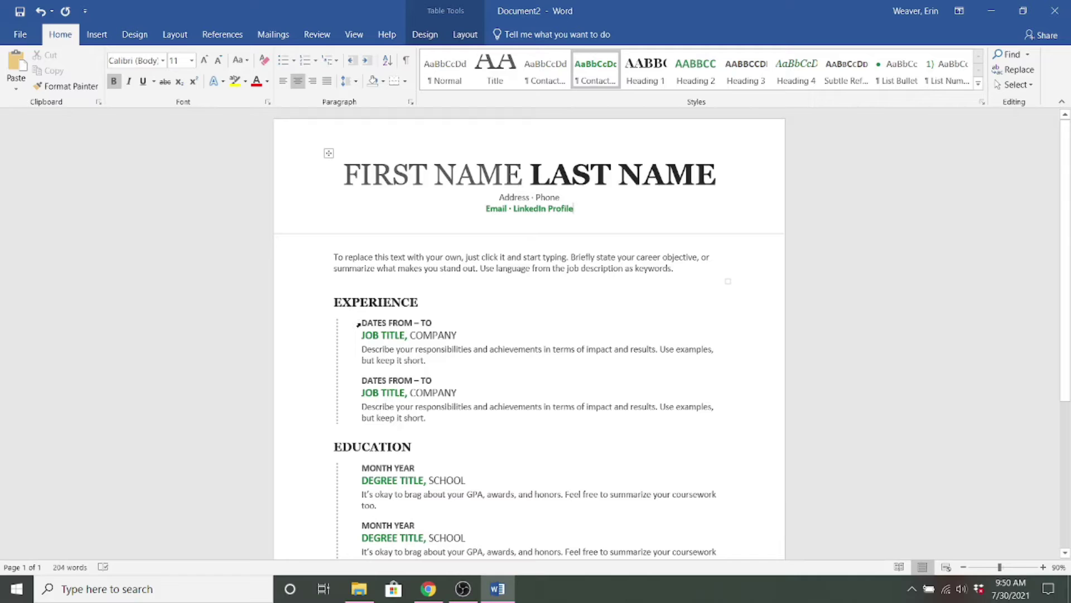
Apply All Borders to both job entry rows in the Experience table.
{"action": "left_click_drag", "start_coordinate": [358, 324], "coordinate": [443, 406]}
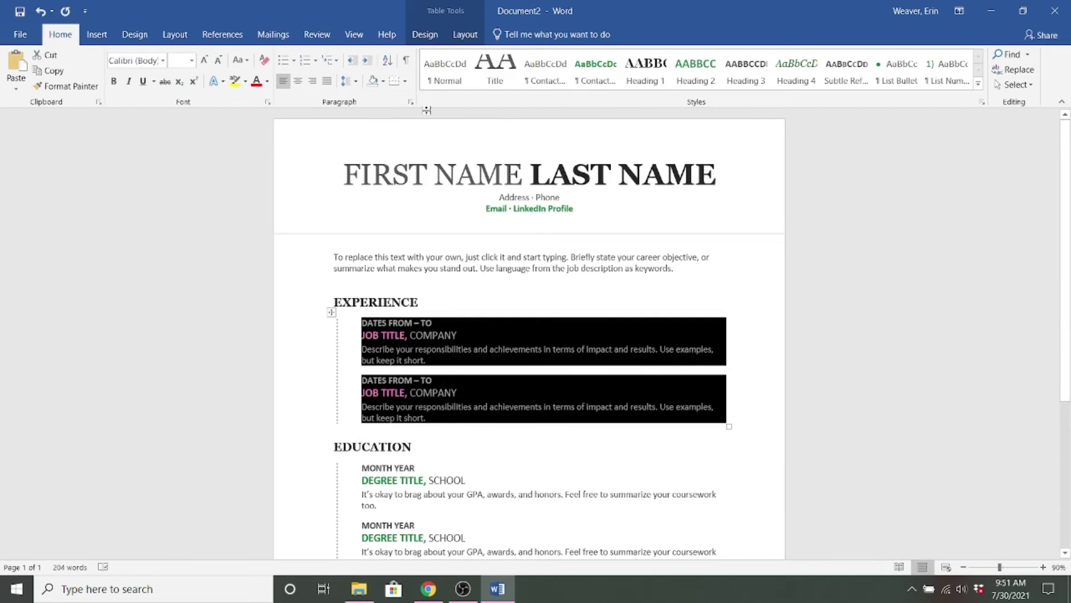
{"action": "left_click", "coordinate": [467, 37]}
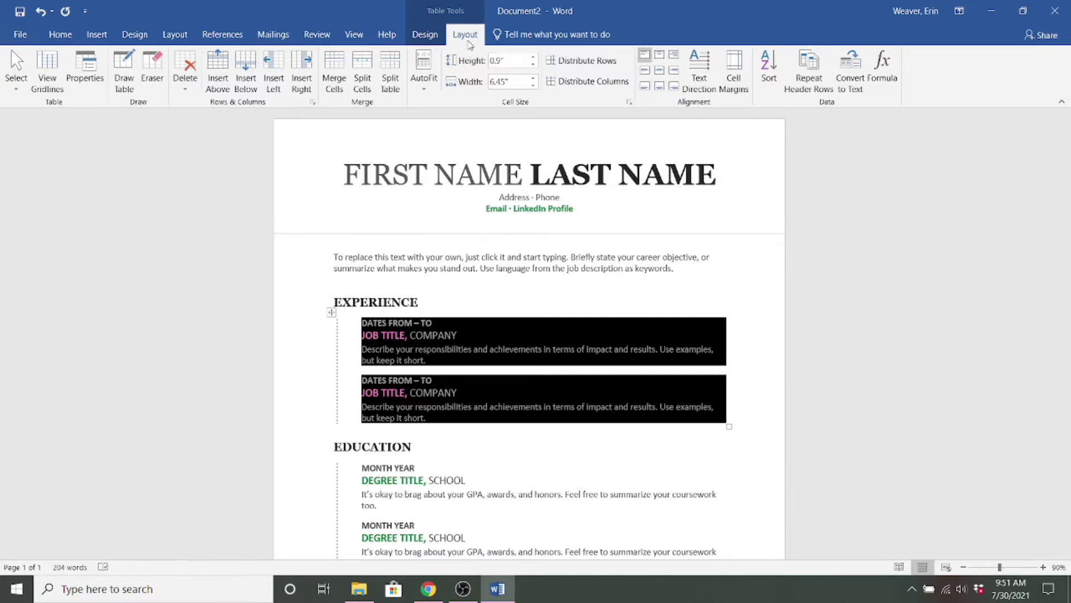
{"action": "left_click", "coordinate": [426, 34]}
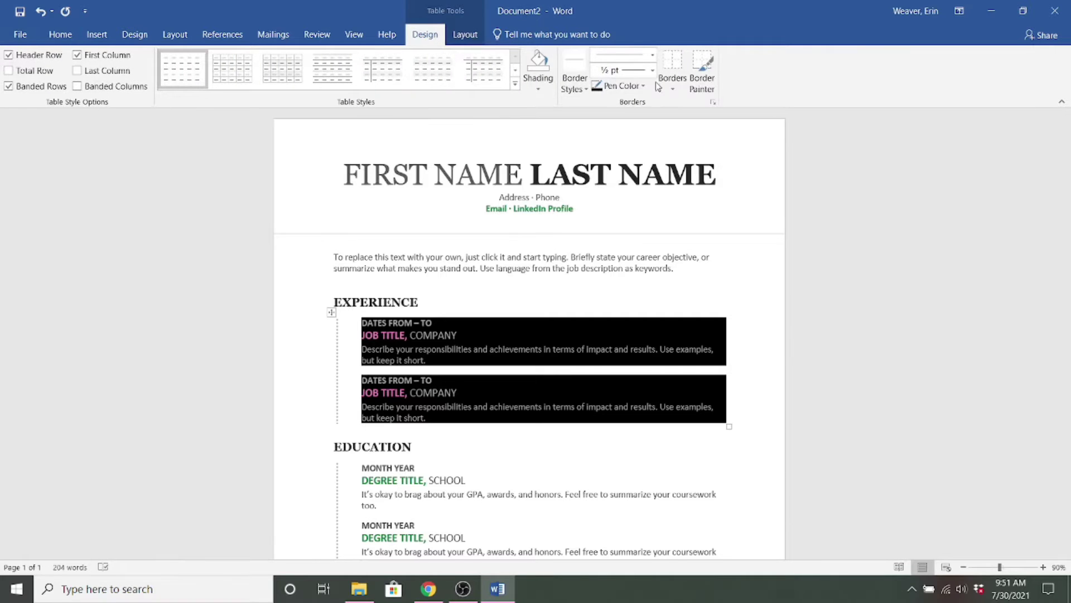
{"action": "left_click", "coordinate": [672, 91]}
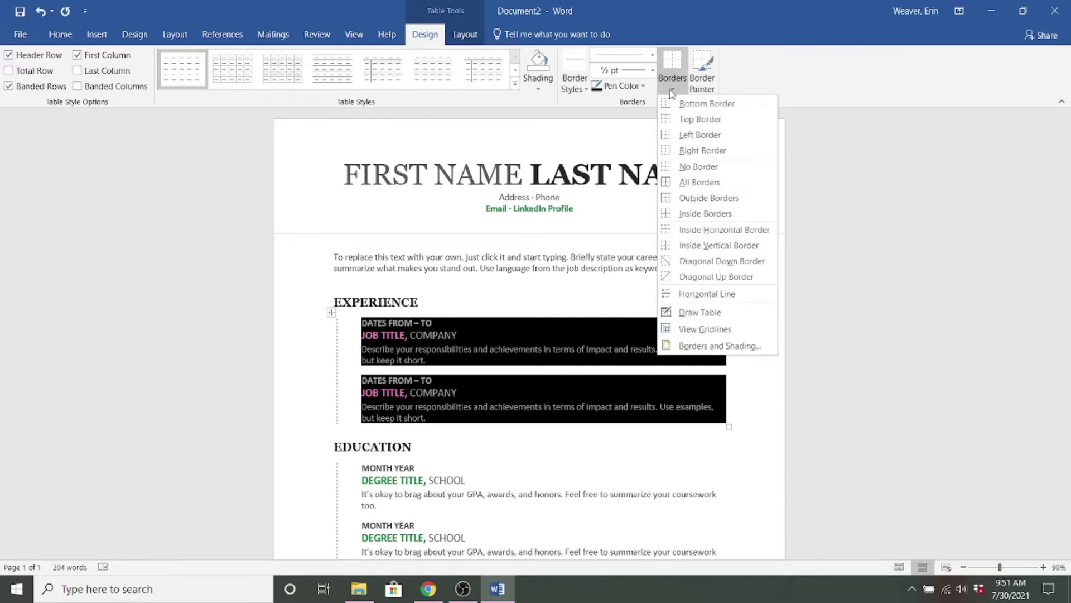
{"action": "left_click", "coordinate": [706, 186]}
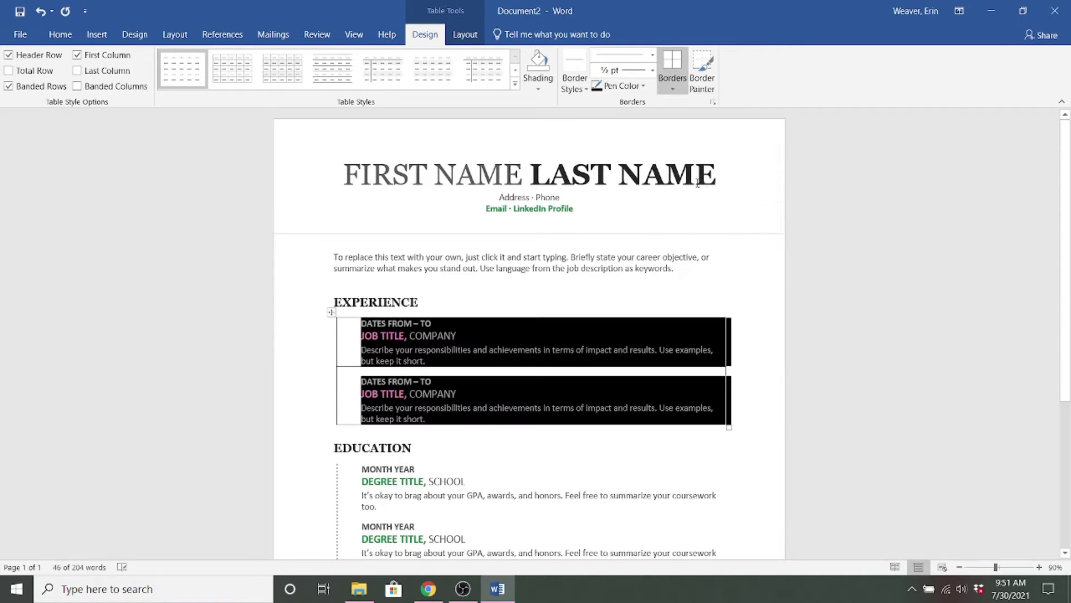
{"action": "left_click", "coordinate": [835, 328]}
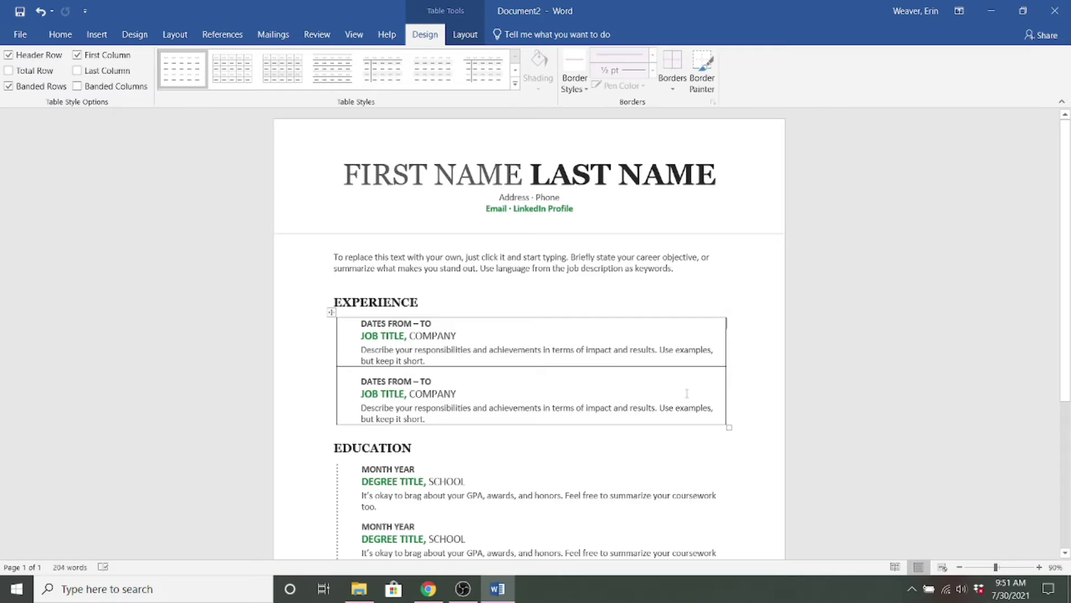
Insert a row below the second job entry and type 'DATES FROM - TO' followed by a new line.
{"action": "triple_click", "coordinate": [612, 417]}
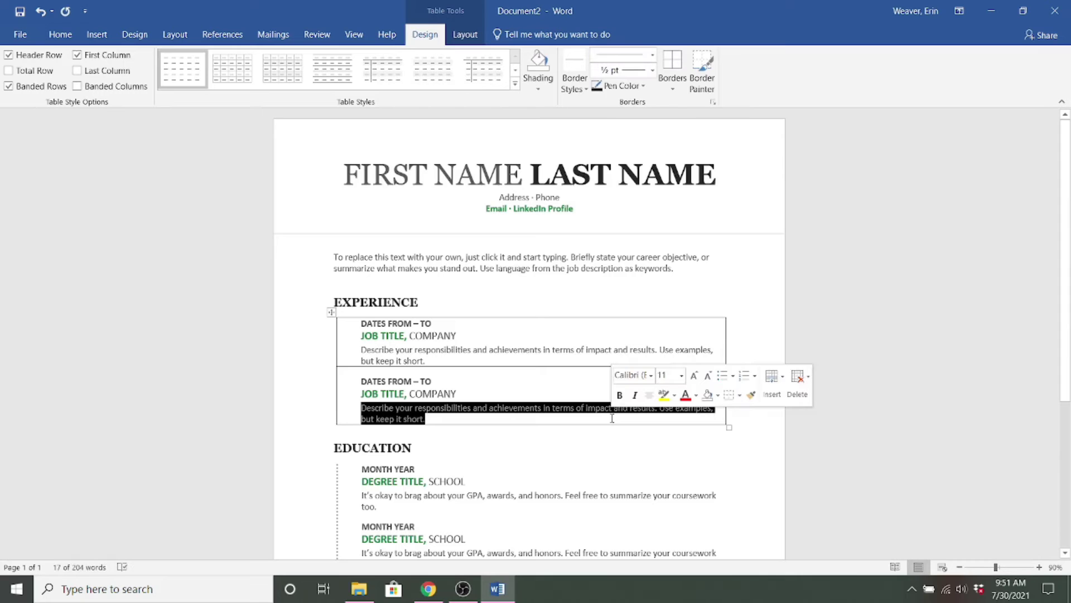
{"action": "key", "text": "Down"}
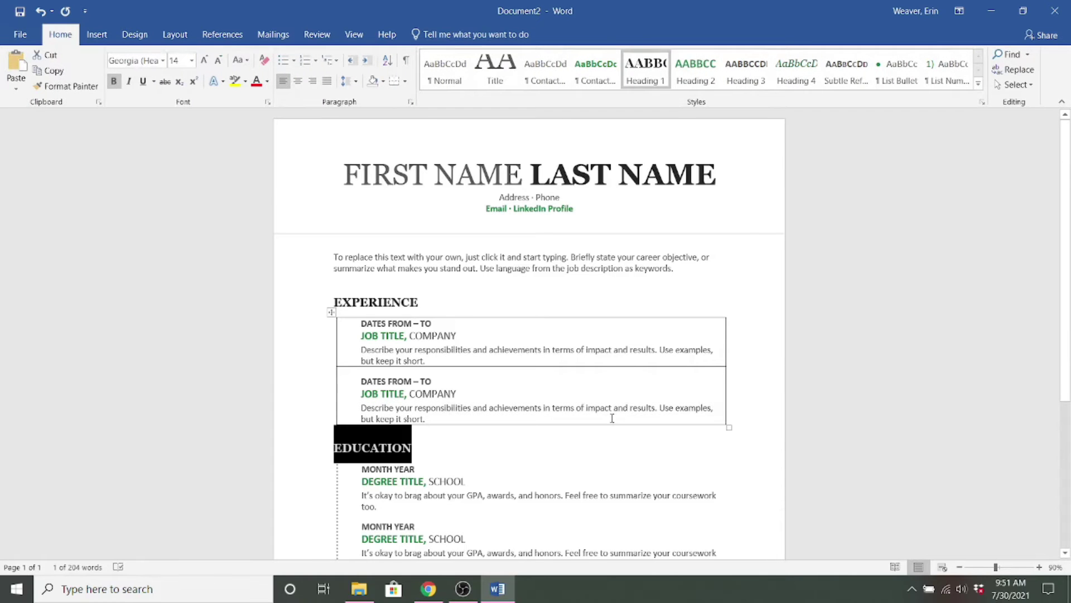
{"action": "triple_click", "coordinate": [612, 417]}
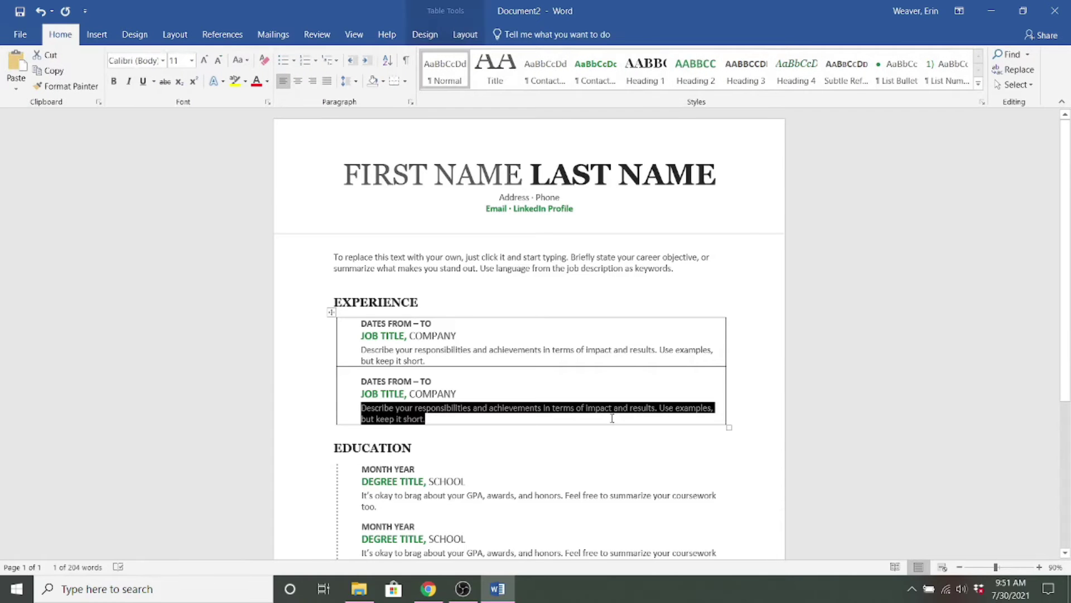
{"action": "left_click", "coordinate": [475, 35]}
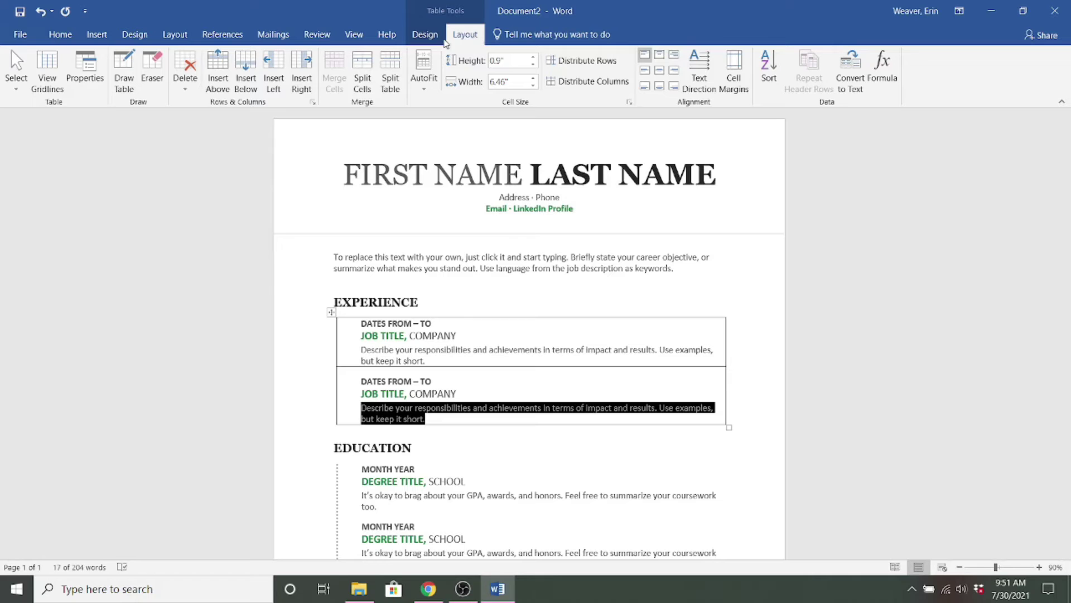
{"action": "left_click", "coordinate": [246, 78]}
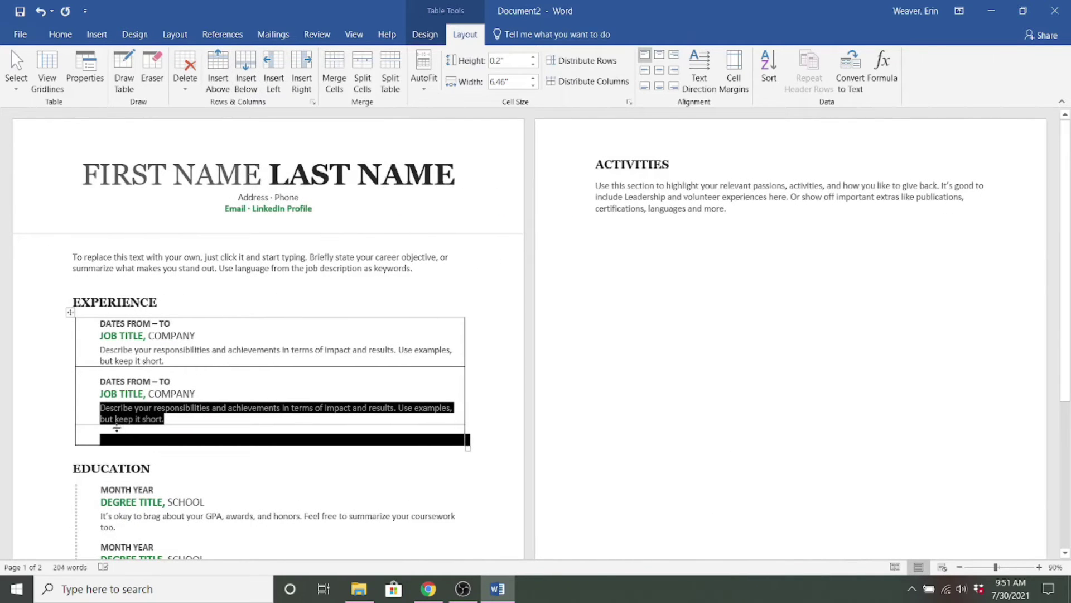
{"action": "left_click", "coordinate": [122, 436]}
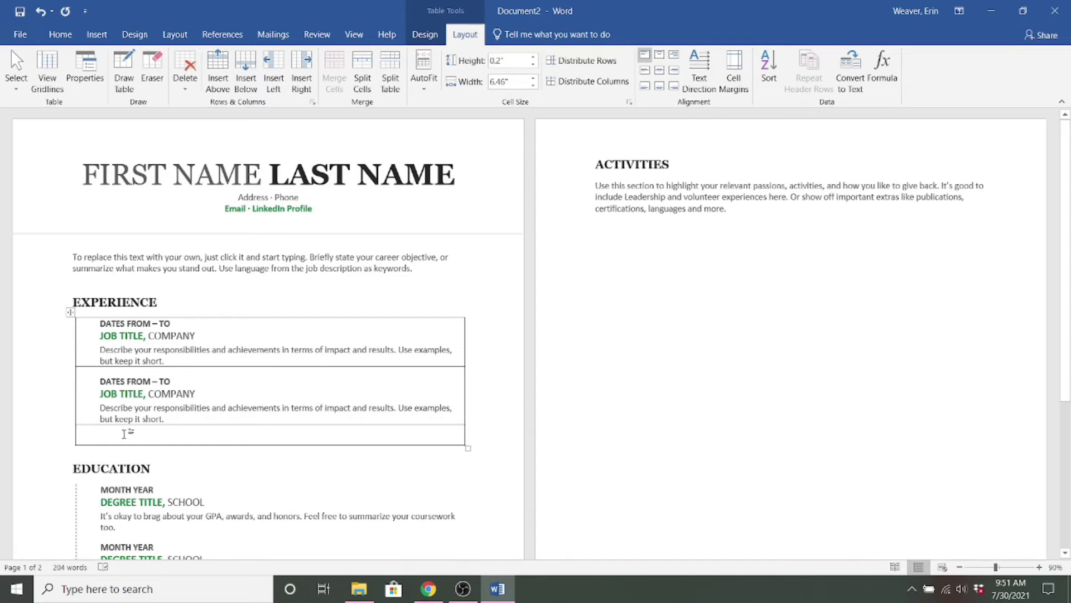
{"action": "type", "text": "D"}
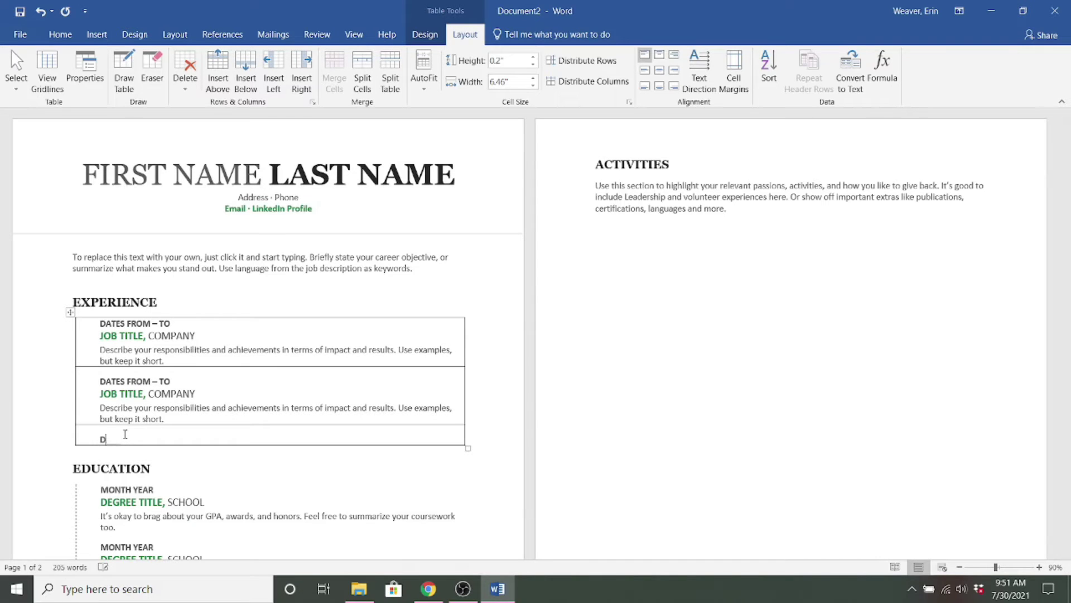
{"action": "type", "text": "ATES FROM - TO"}
{"action": "key", "text": "Return"}
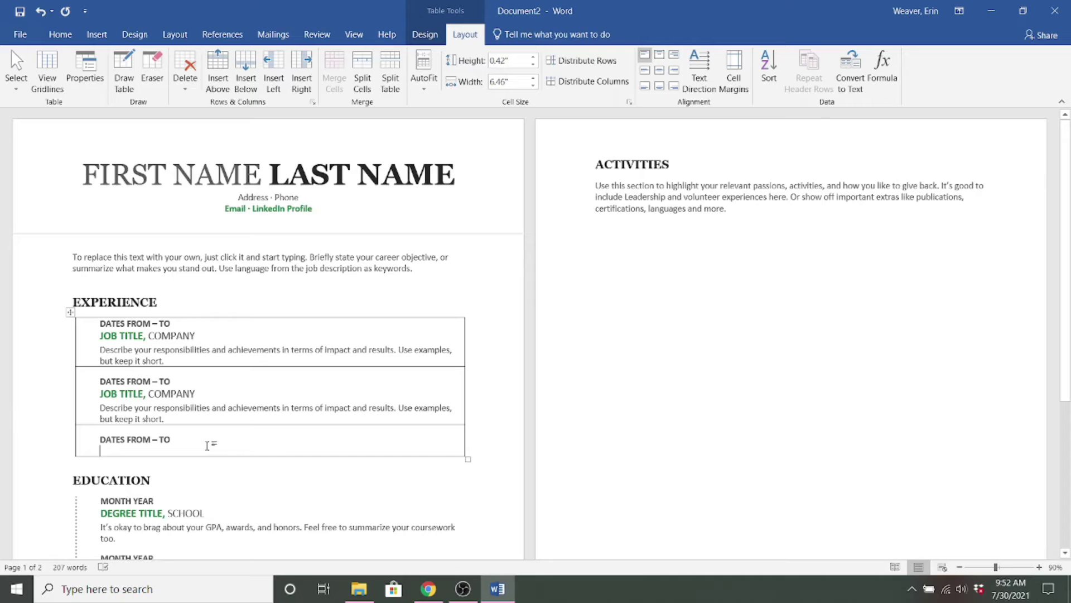
Set No Border on all three Experience table entries.
{"action": "left_click_drag", "start_coordinate": [175, 430], "coordinate": [175, 346]}
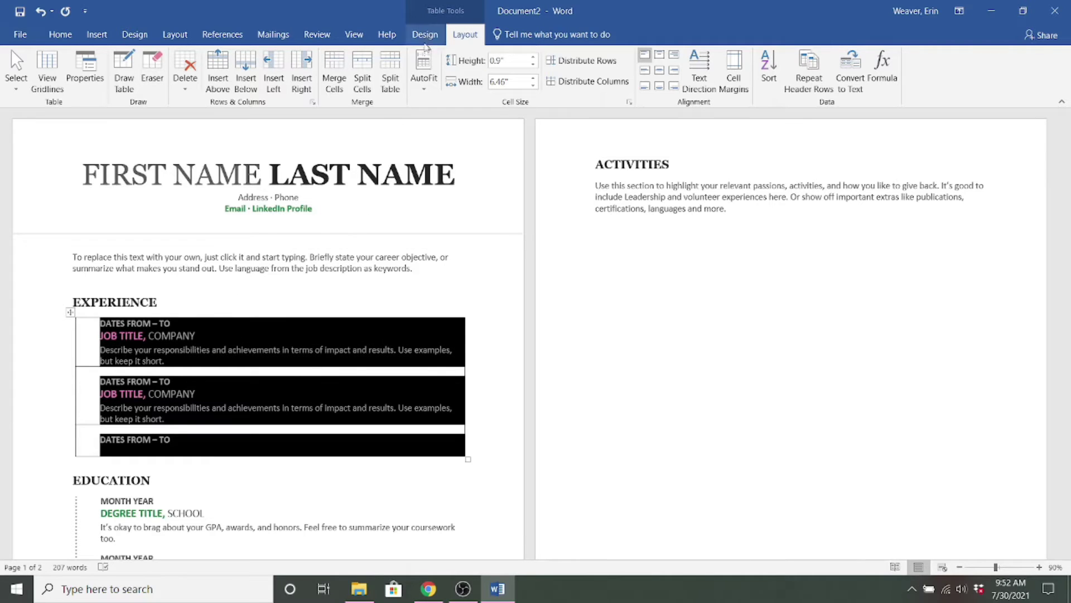
{"action": "left_click", "coordinate": [423, 35]}
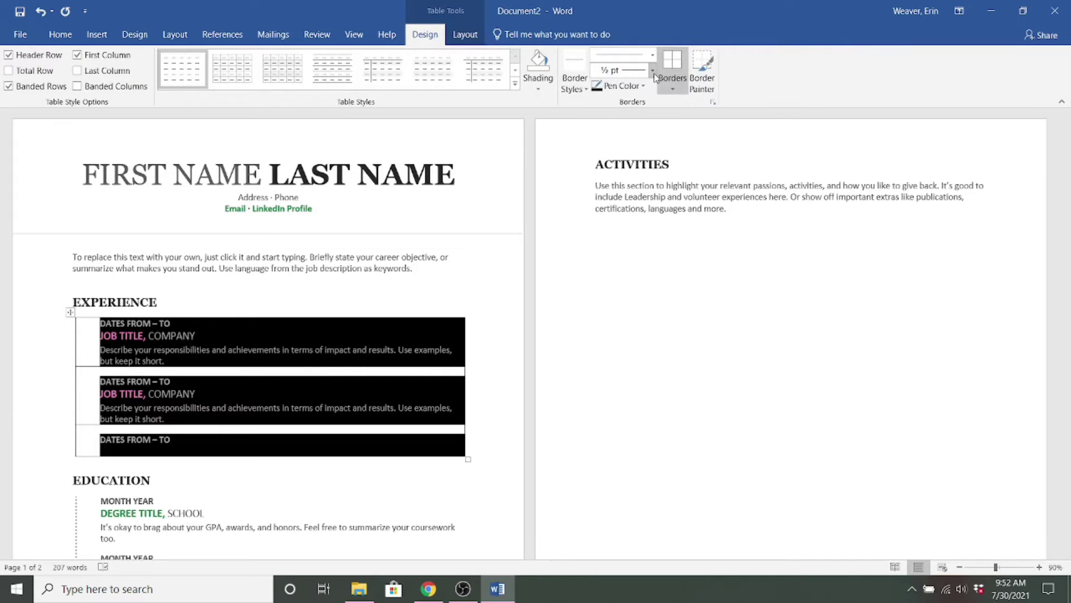
{"action": "left_click", "coordinate": [671, 91]}
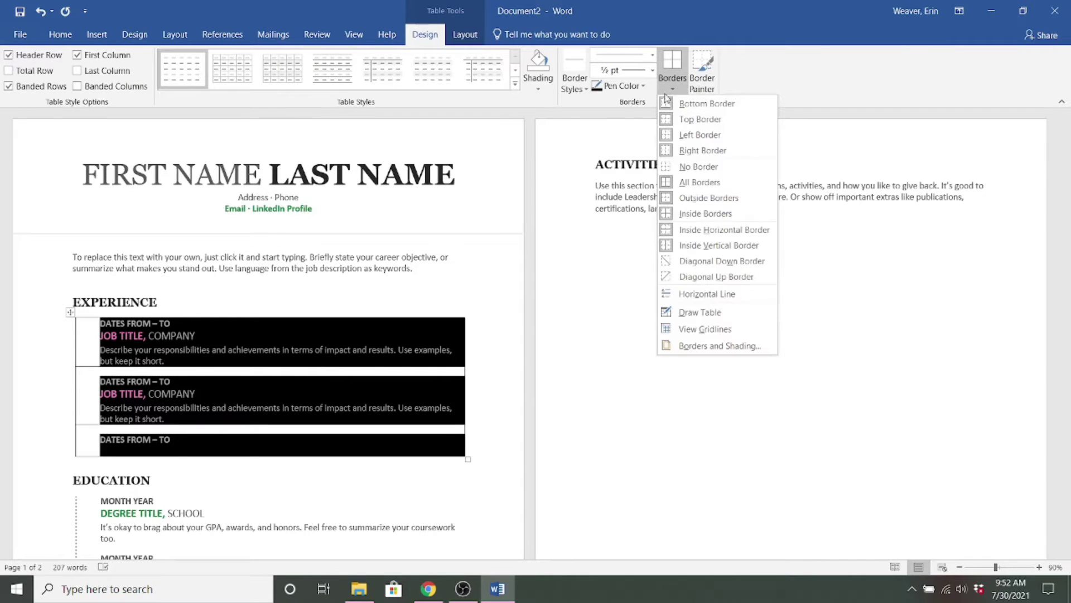
{"action": "left_click", "coordinate": [714, 168]}
{"action": "left_click", "coordinate": [684, 303]}
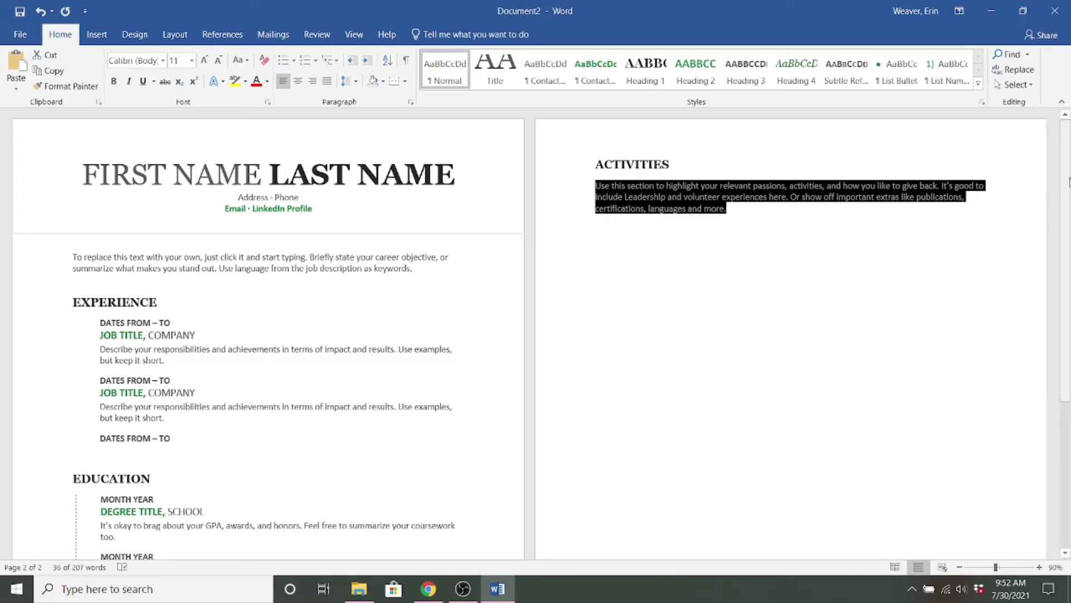
Leave the Word resume and switch to Google Drive in Chrome.
{"action": "left_click_drag", "start_coordinate": [1070, 183], "coordinate": [1069, 211]}
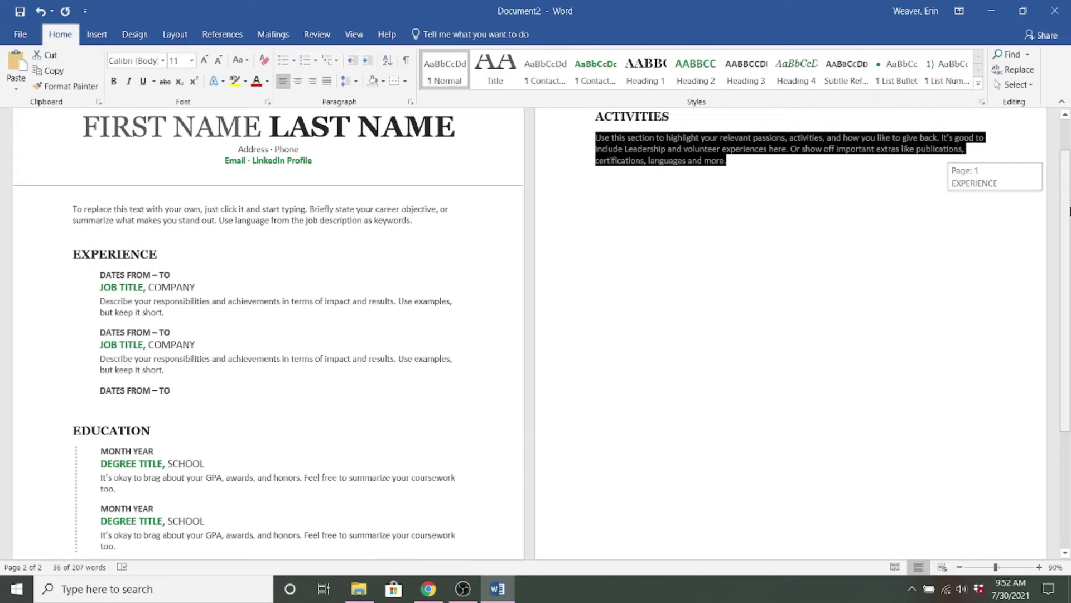
{"action": "left_click_drag", "start_coordinate": [1069, 211], "coordinate": [1069, 212]}
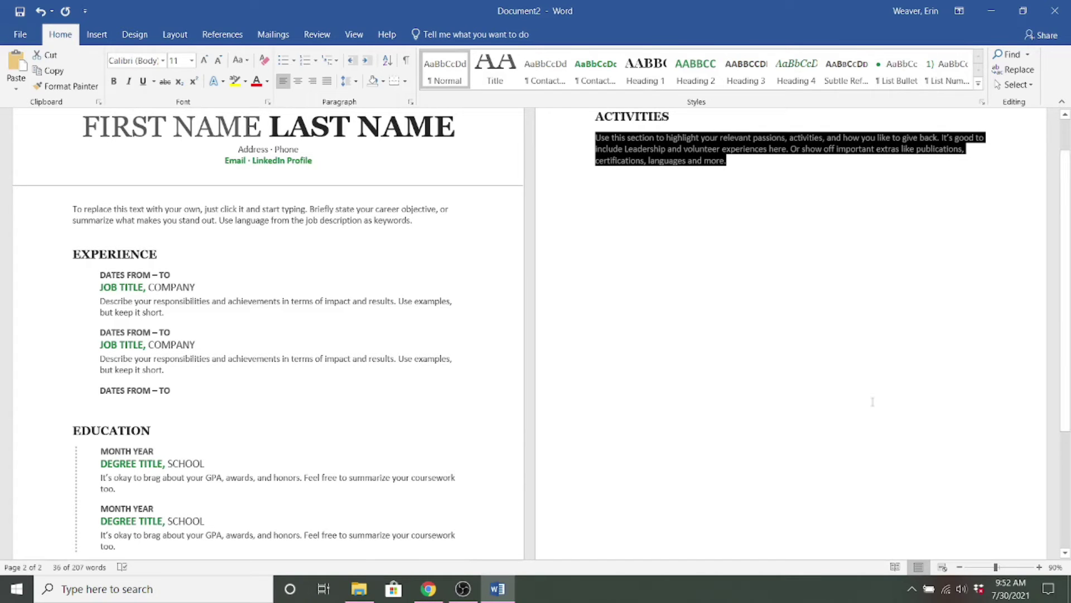
{"action": "left_click", "coordinate": [434, 596]}
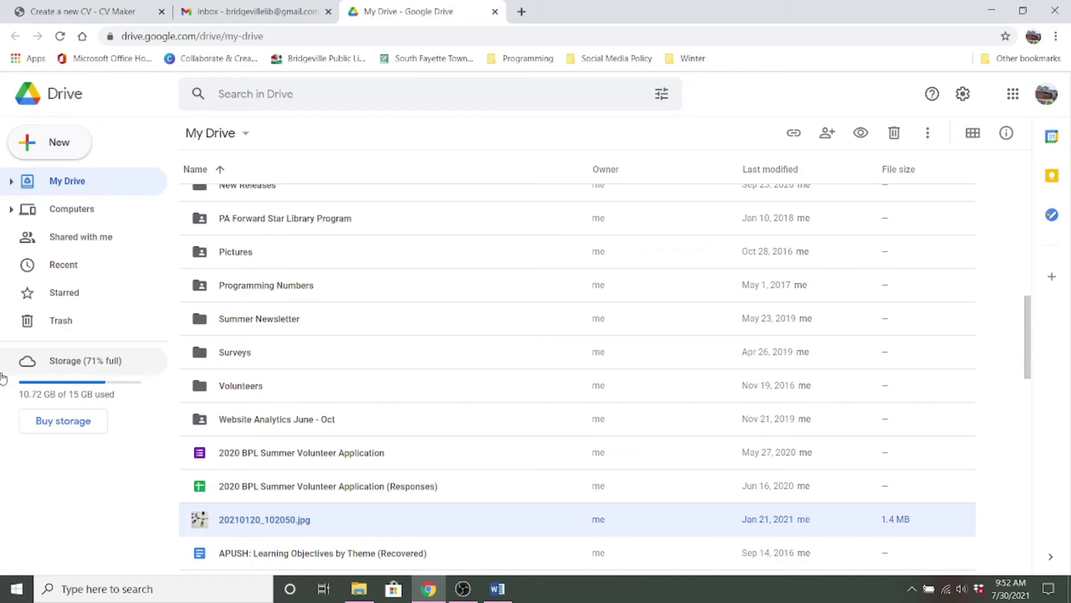
Create a new Google Doc from the Serif resume template in the Template gallery.
{"action": "left_click", "coordinate": [56, 143]}
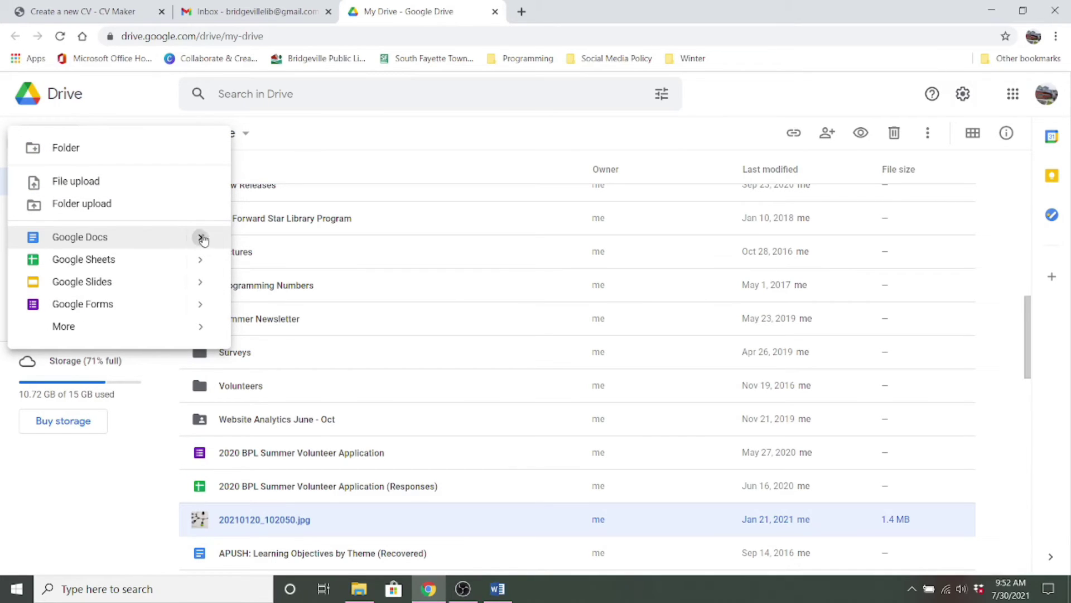
{"action": "mouse_move", "coordinate": [203, 236]}
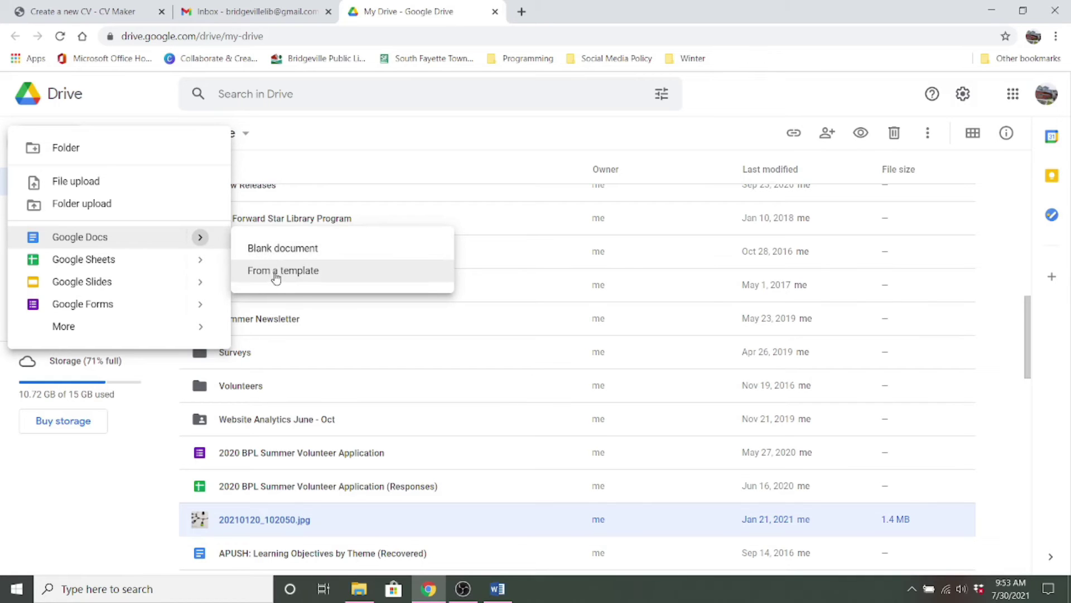
{"action": "left_click", "coordinate": [276, 276]}
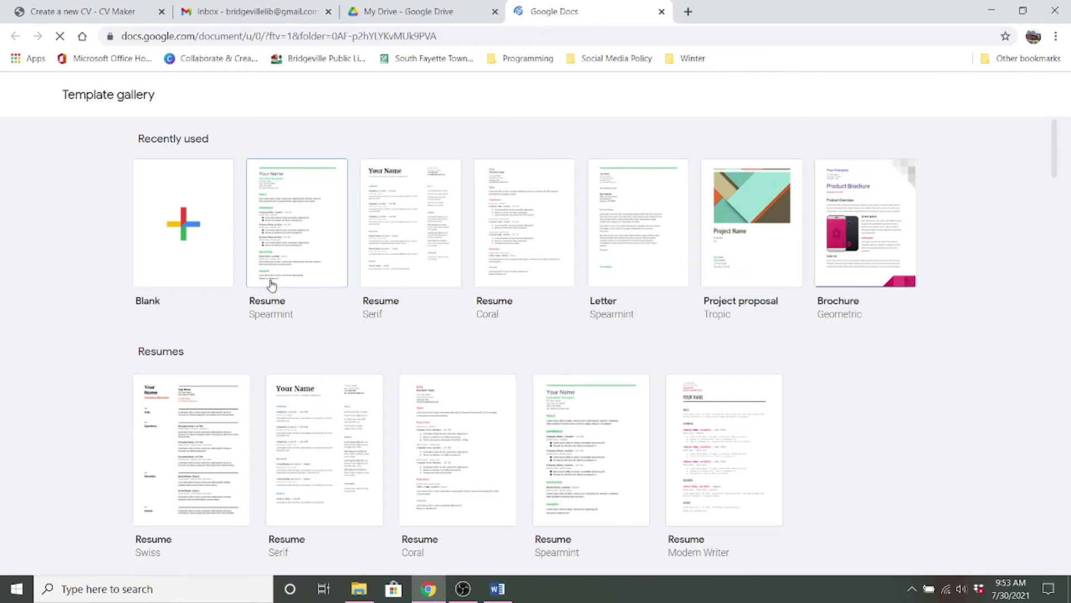
{"action": "left_click", "coordinate": [522, 282]}
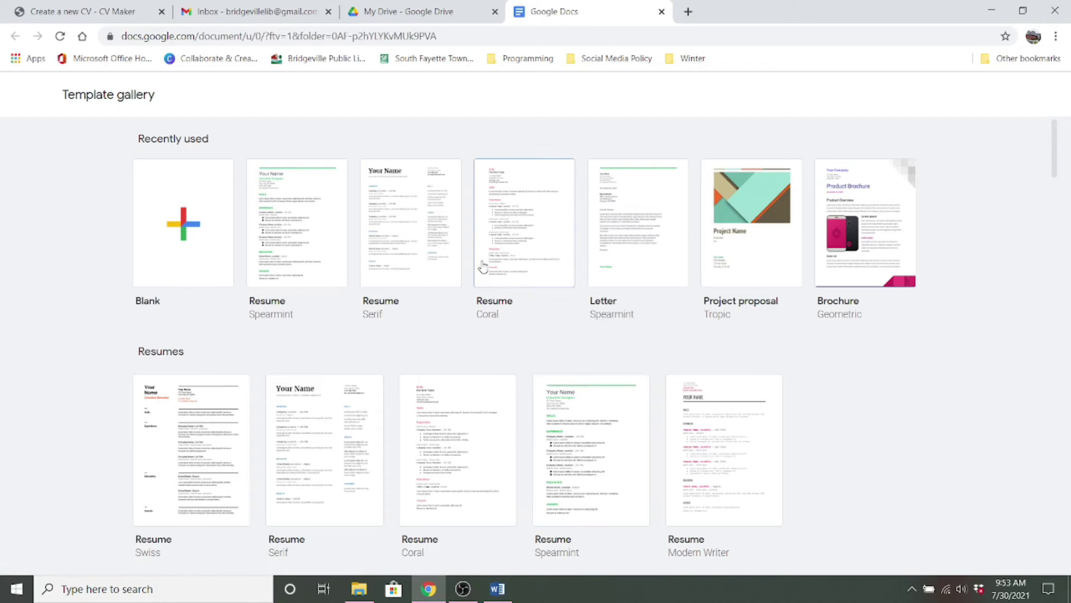
{"action": "left_click", "coordinate": [398, 214]}
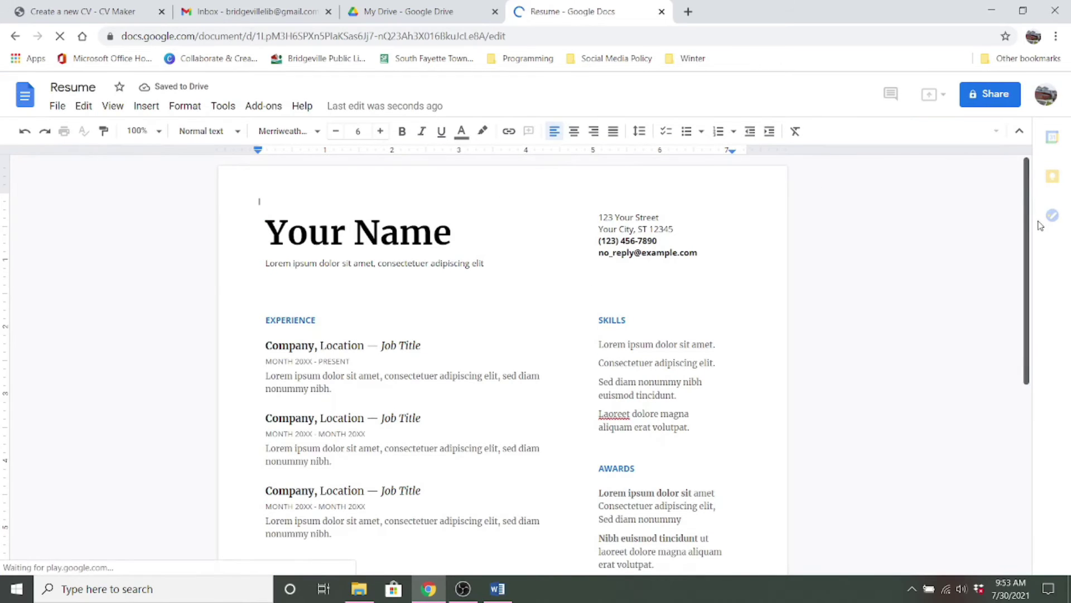
{"action": "scroll", "coordinate": [635, 216], "scroll_direction": "down", "scroll_amount": 1}
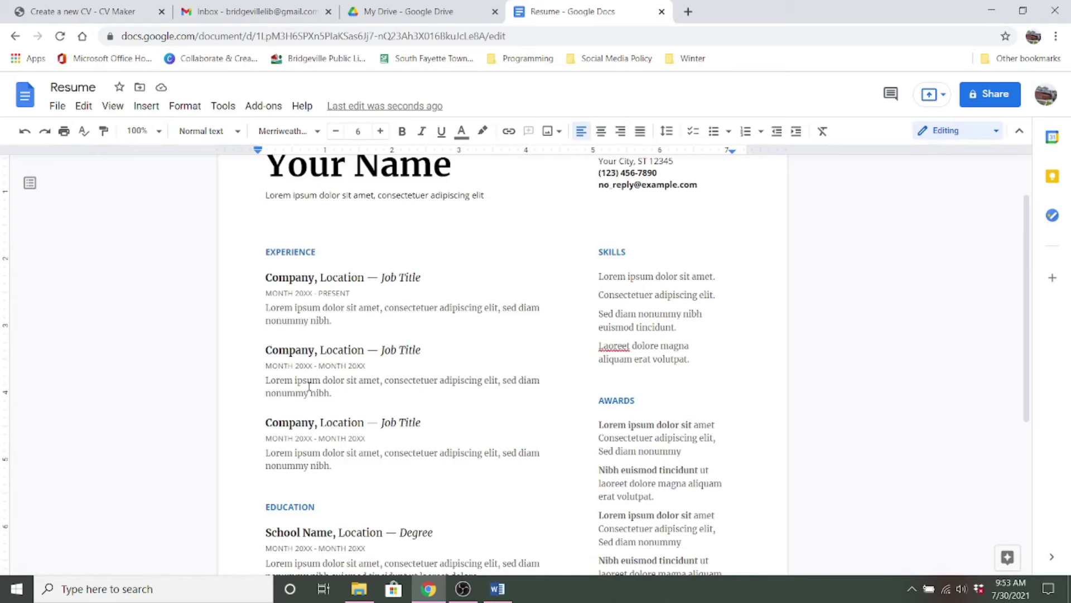
{"action": "left_click", "coordinate": [341, 319]}
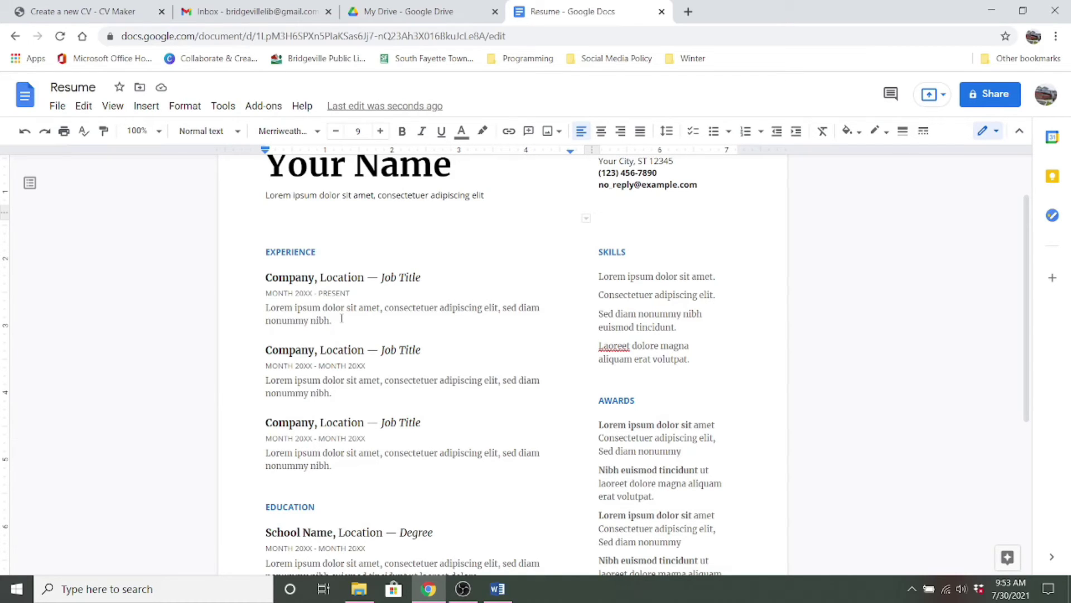
{"action": "left_click", "coordinate": [341, 318]}
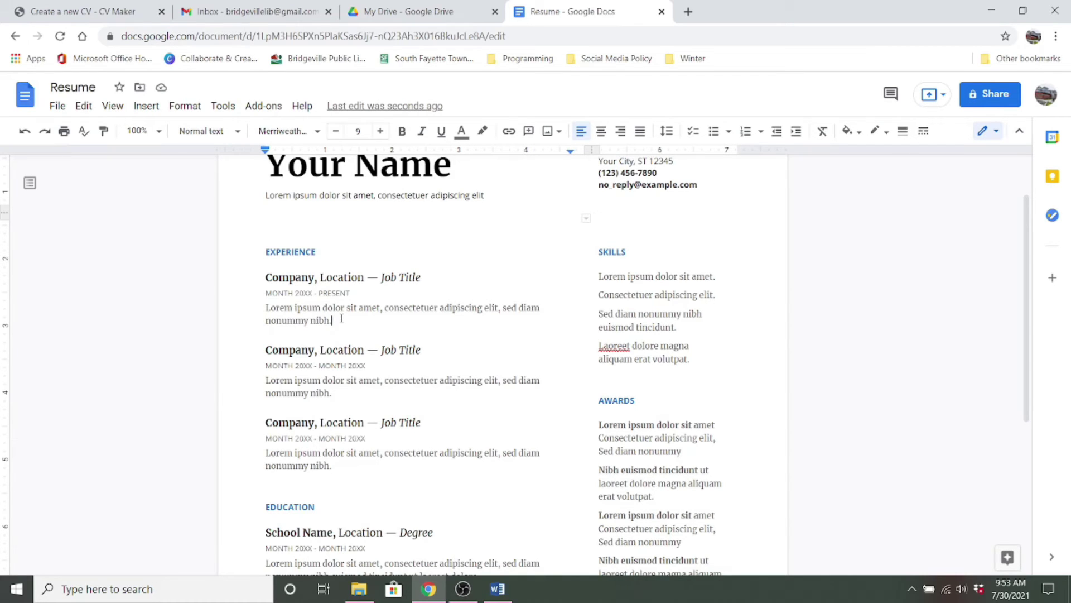
Return to the CV Maker tab and open the Work experience section showing the Gardener entry.
{"action": "left_click", "coordinate": [87, 13]}
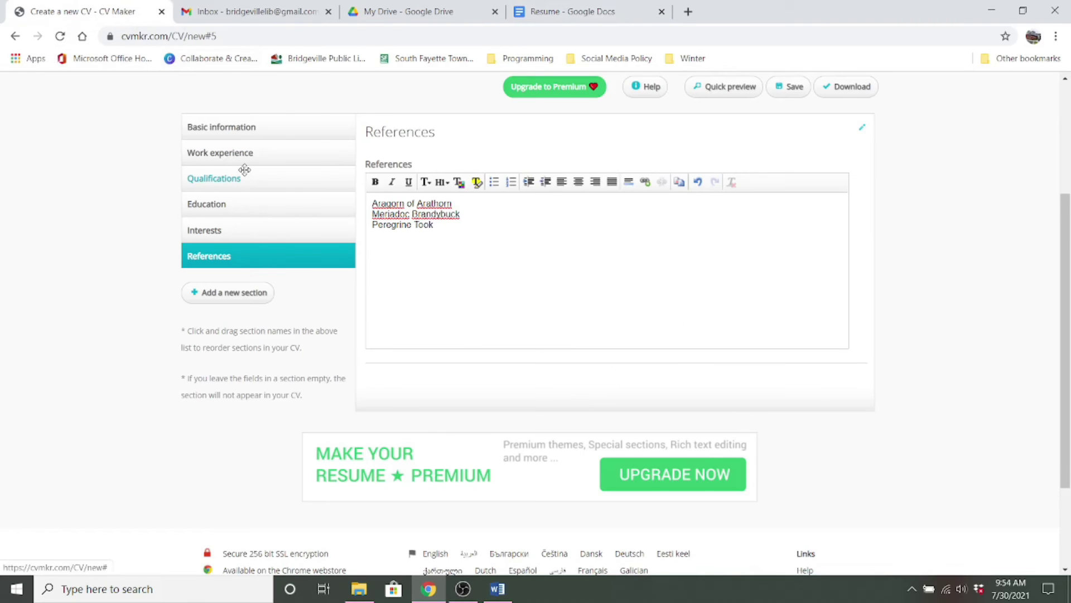
{"action": "left_click_drag", "start_coordinate": [1064, 220], "coordinate": [1051, 98]}
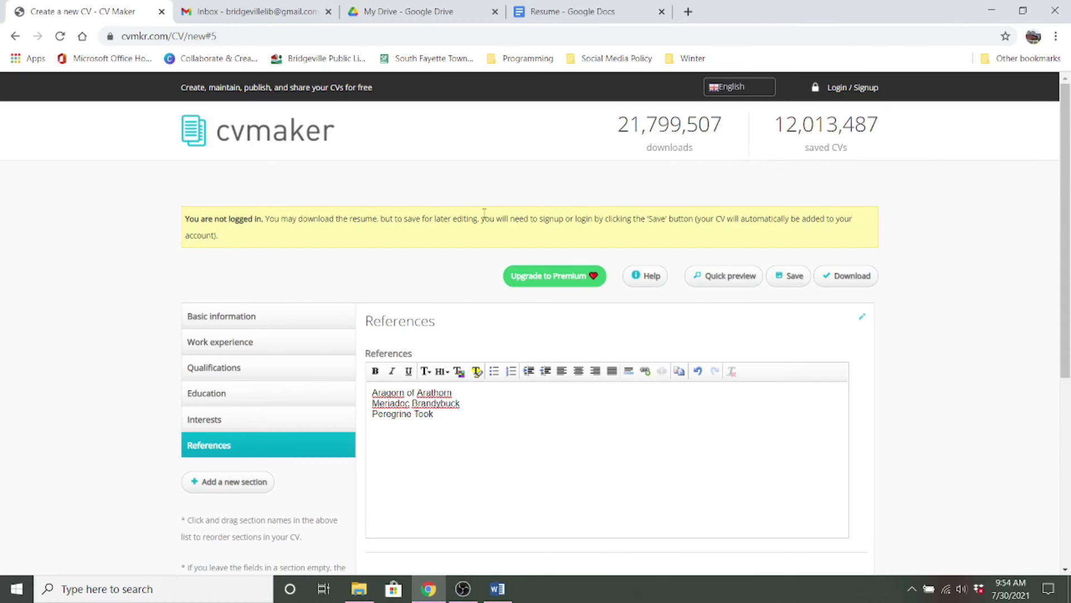
{"action": "left_click", "coordinate": [230, 315]}
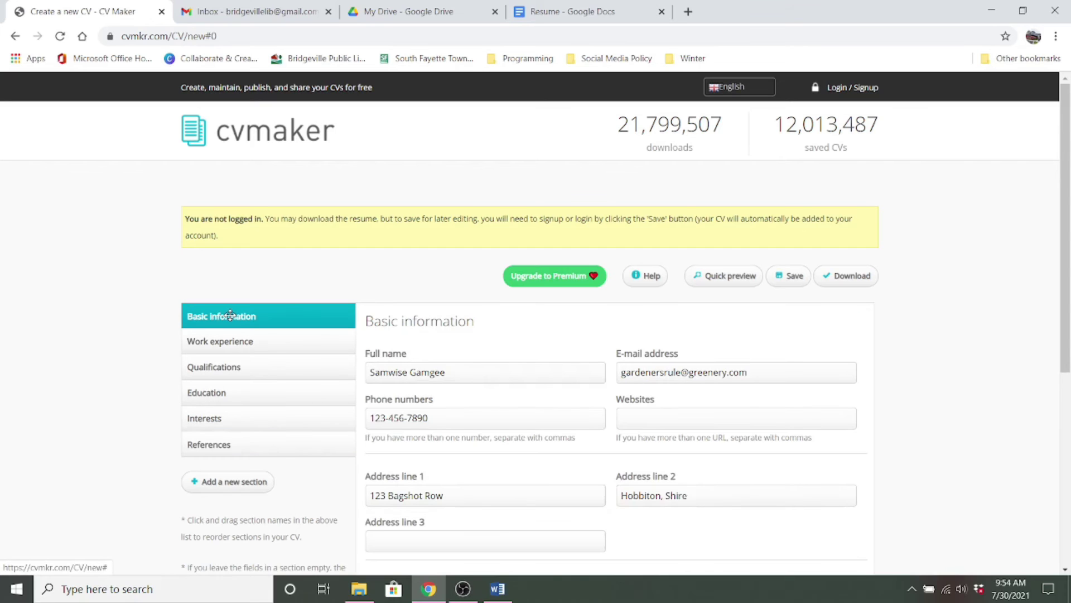
{"action": "left_click", "coordinate": [258, 341]}
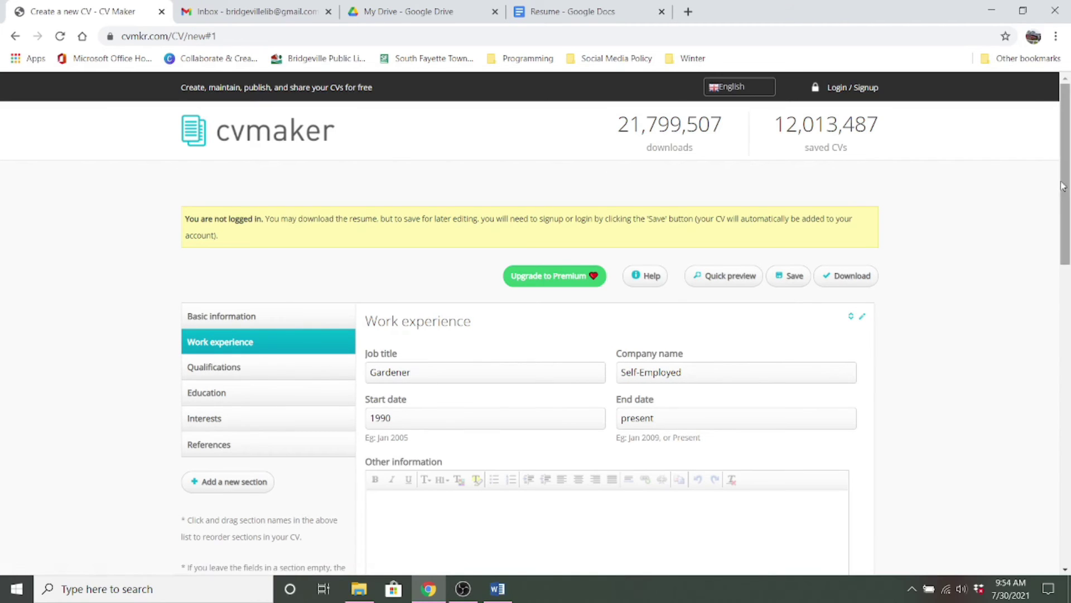
{"action": "left_click_drag", "start_coordinate": [1066, 187], "coordinate": [1067, 235]}
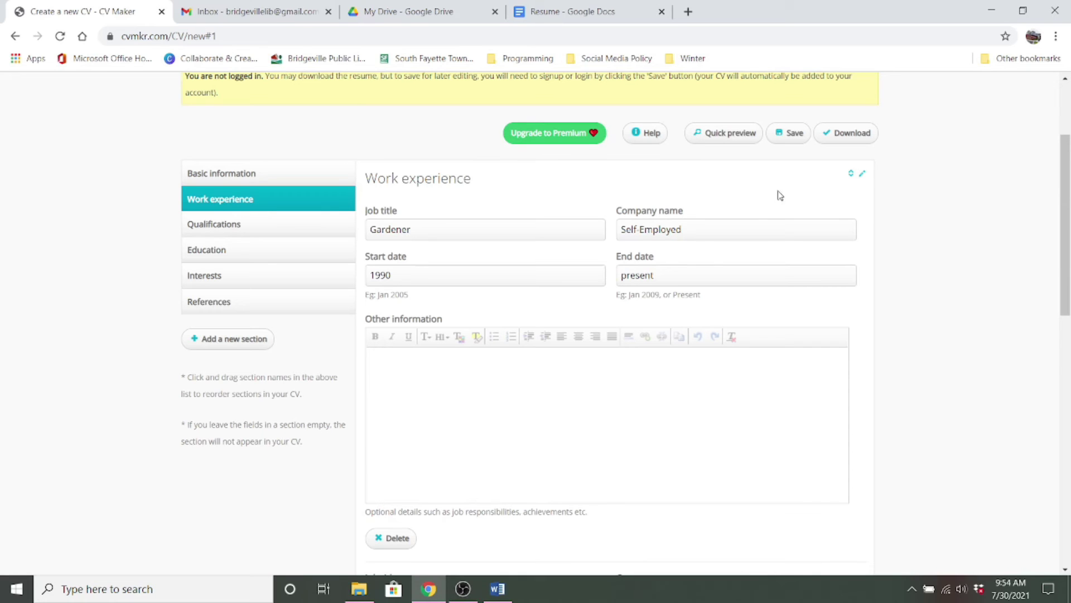
Preview the CV in Executive style, then attempt saving and cancel the login prompt.
{"action": "left_click", "coordinate": [732, 141]}
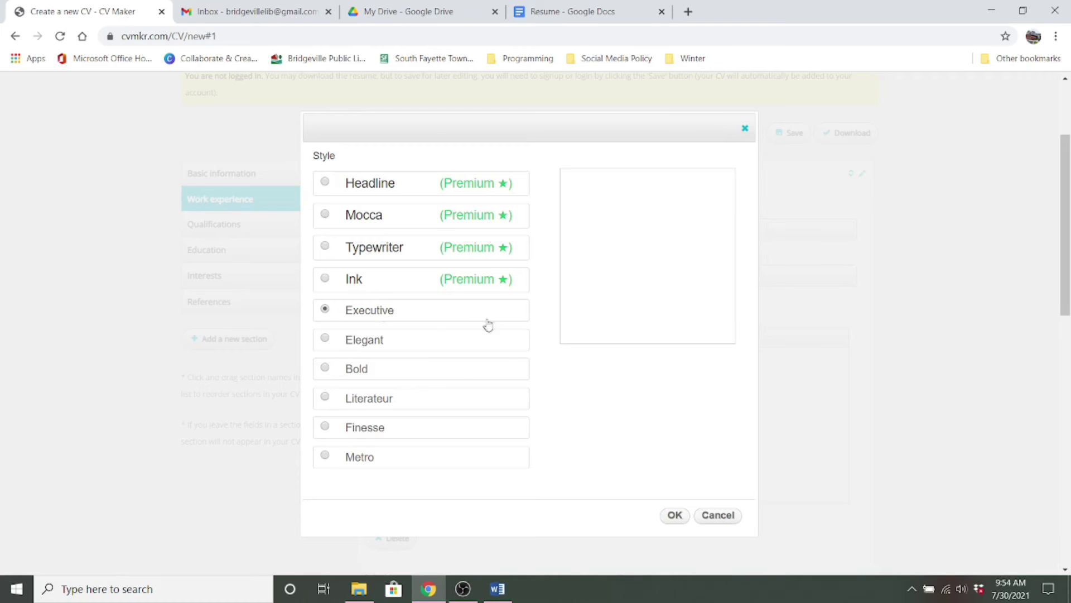
{"action": "left_click", "coordinate": [674, 512]}
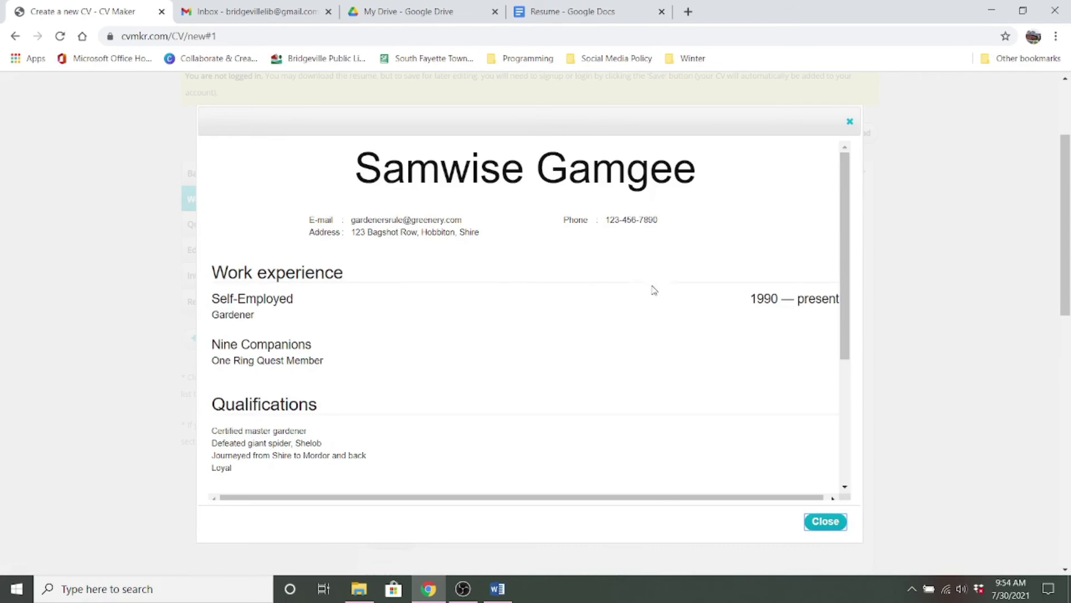
{"action": "left_click", "coordinate": [824, 520]}
{"action": "left_click", "coordinate": [790, 134]}
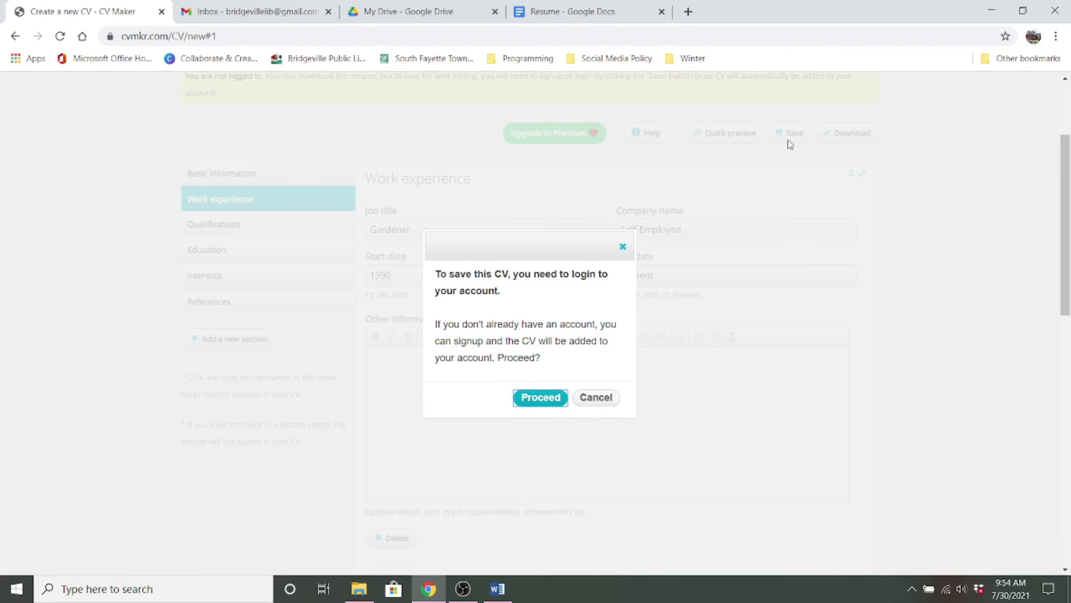
{"action": "left_click", "coordinate": [606, 398]}
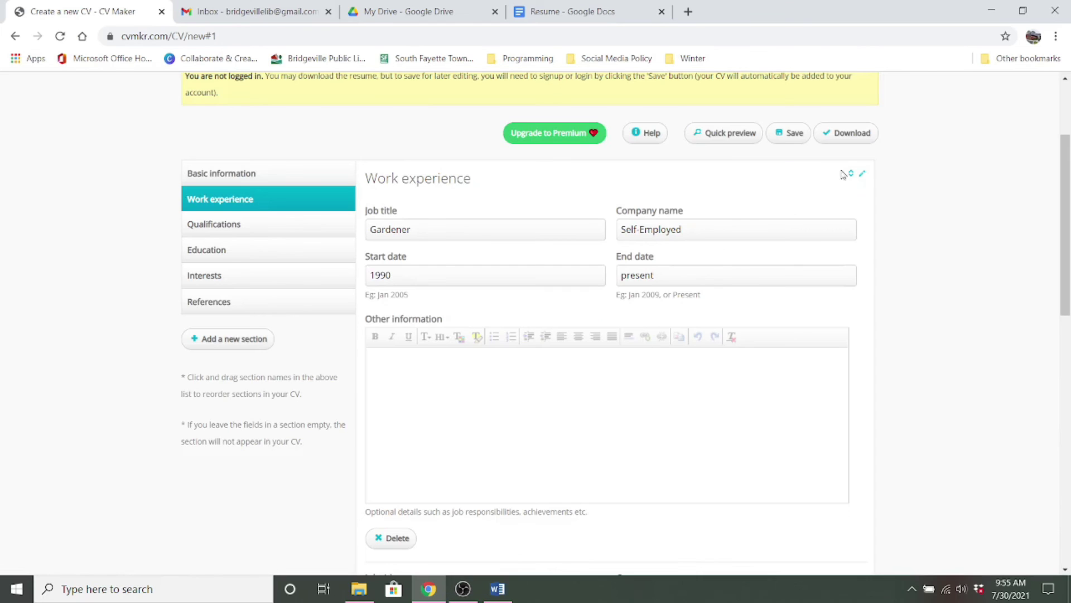
Download the CV as an Executive-style PDF with US Letter page size.
{"action": "left_click", "coordinate": [862, 139]}
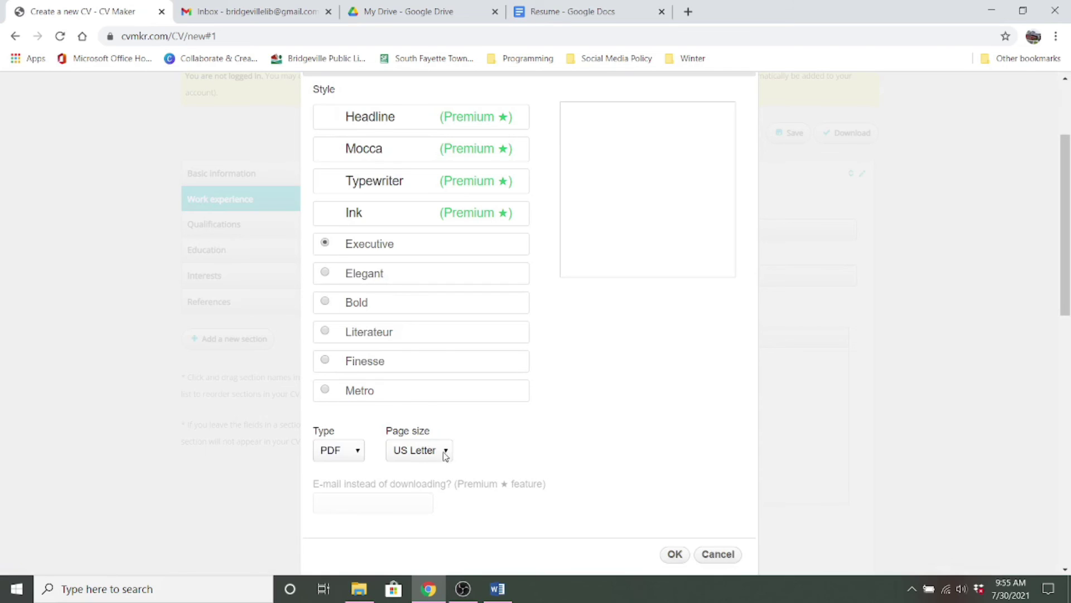
{"action": "left_click", "coordinate": [358, 452]}
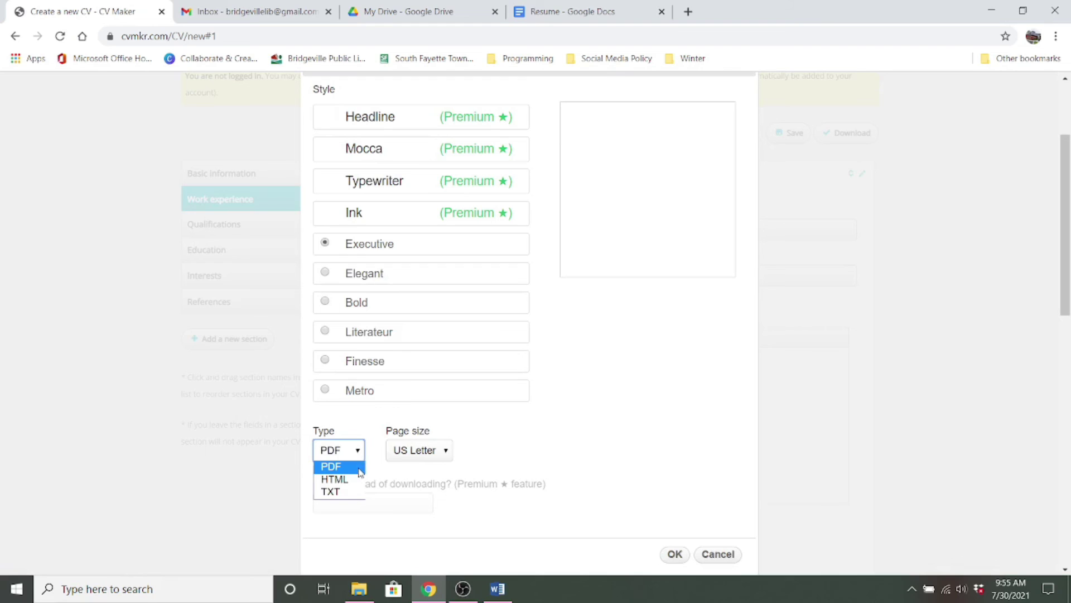
{"action": "left_click", "coordinate": [358, 468]}
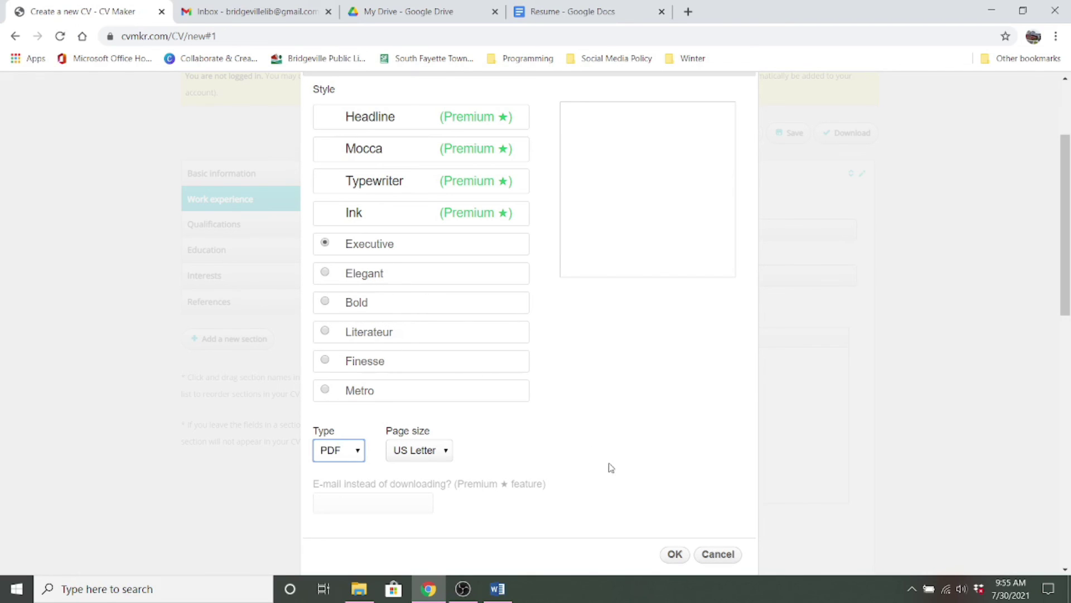
{"action": "left_click", "coordinate": [676, 556]}
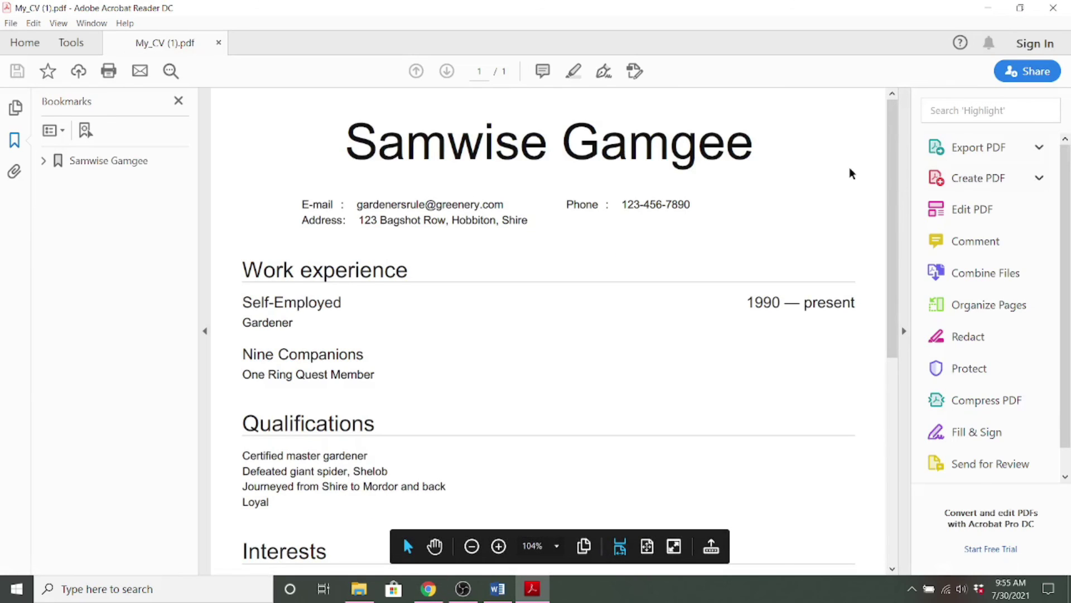
{"action": "scroll", "coordinate": [903, 206], "scroll_direction": "down", "scroll_amount": 2}
{"action": "scroll", "coordinate": [905, 205], "scroll_direction": "down", "scroll_amount": 6}
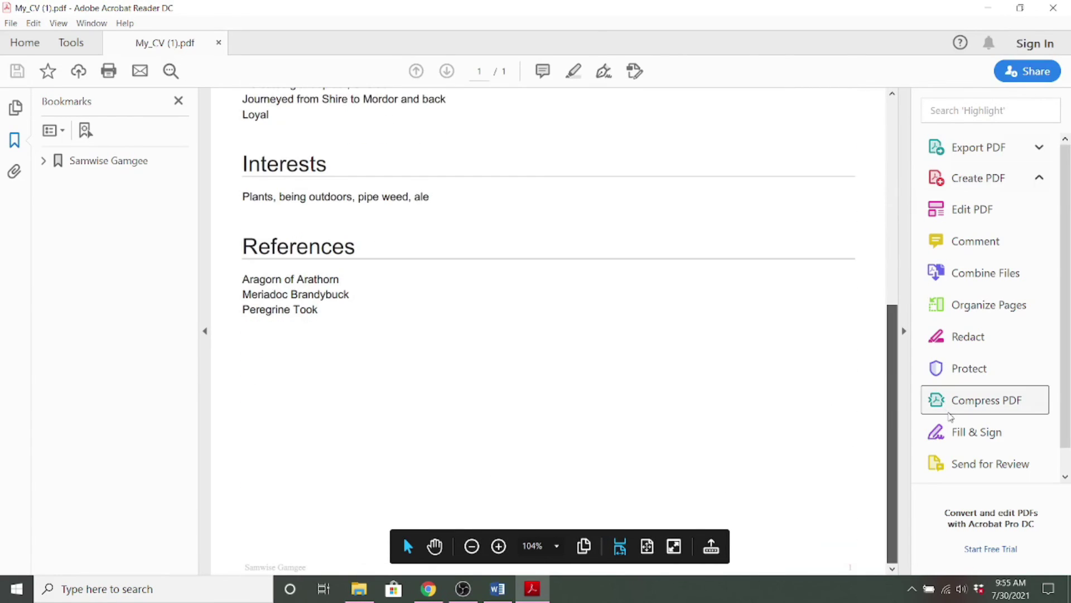
{"action": "scroll", "coordinate": [925, 234], "scroll_direction": "up", "scroll_amount": 5}
{"action": "scroll", "coordinate": [924, 234], "scroll_direction": "up", "scroll_amount": 3}
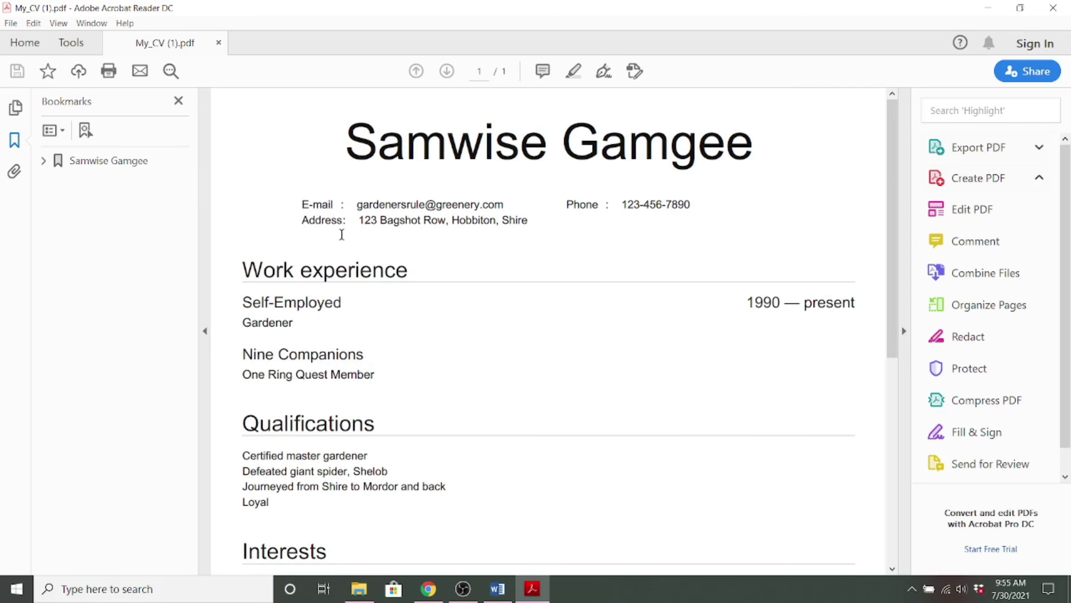
Minimize Adobe Acrobat Reader to bring back CV Maker's Work experience editor in Chrome.
{"action": "left_click", "coordinate": [988, 8]}
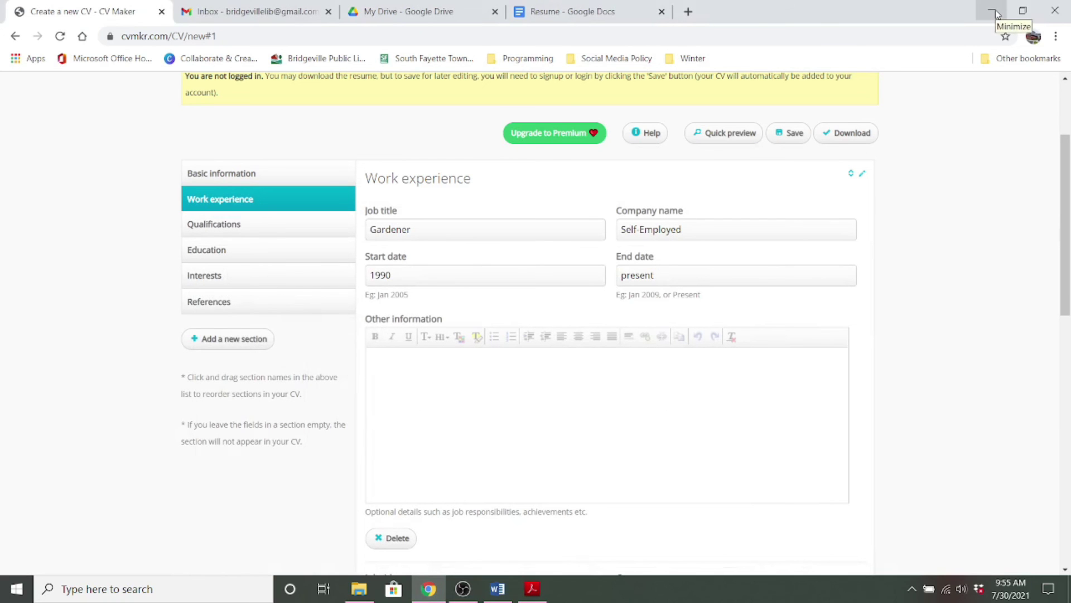